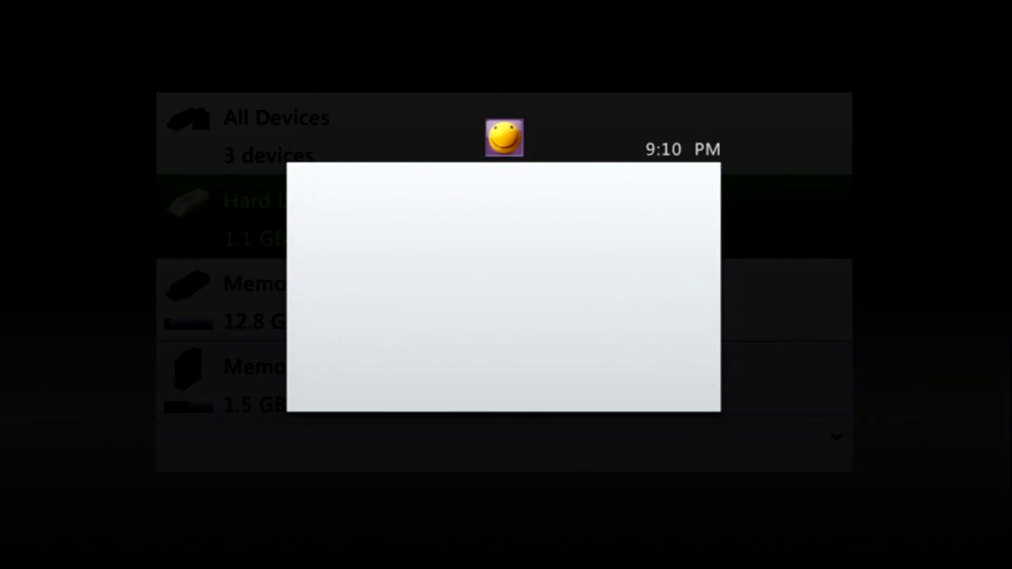
- Browse the current profile's Gamer Zone choices, leaving it on Recreation
{"action": "key", "text": "Right"}
{"action": "key", "text": "Right"}
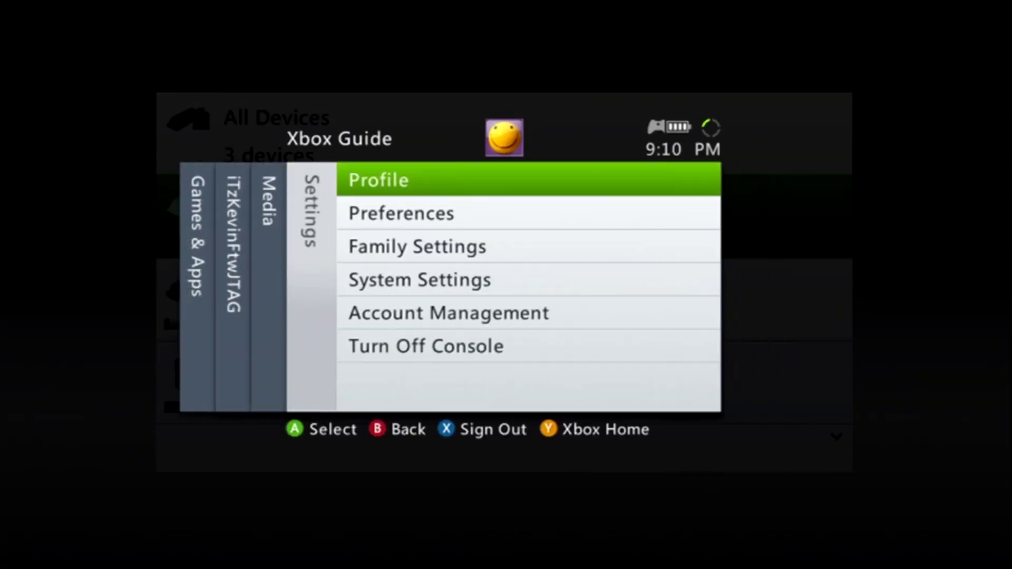
{"action": "key", "text": "Return"}
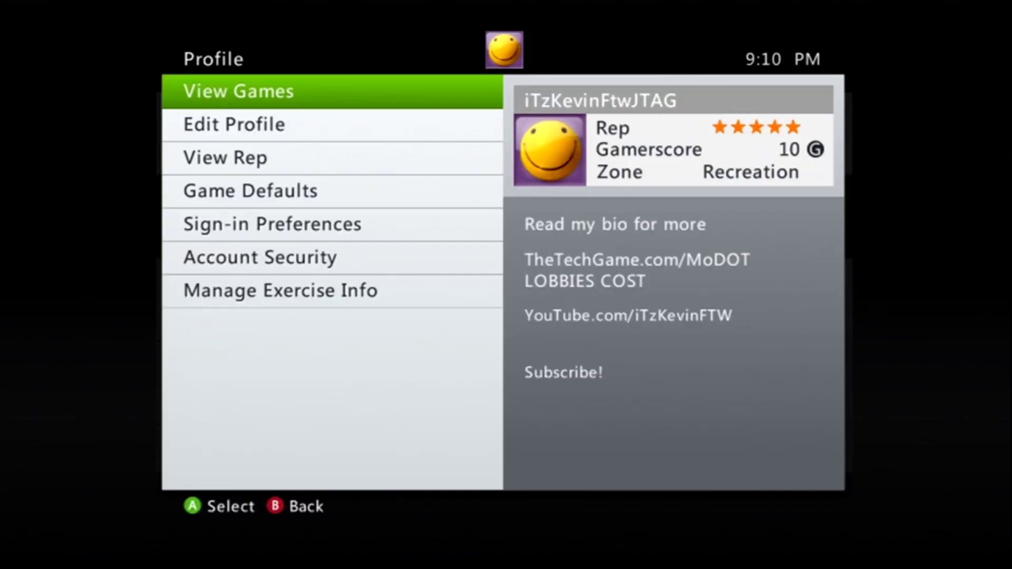
{"action": "key", "text": "Down"}
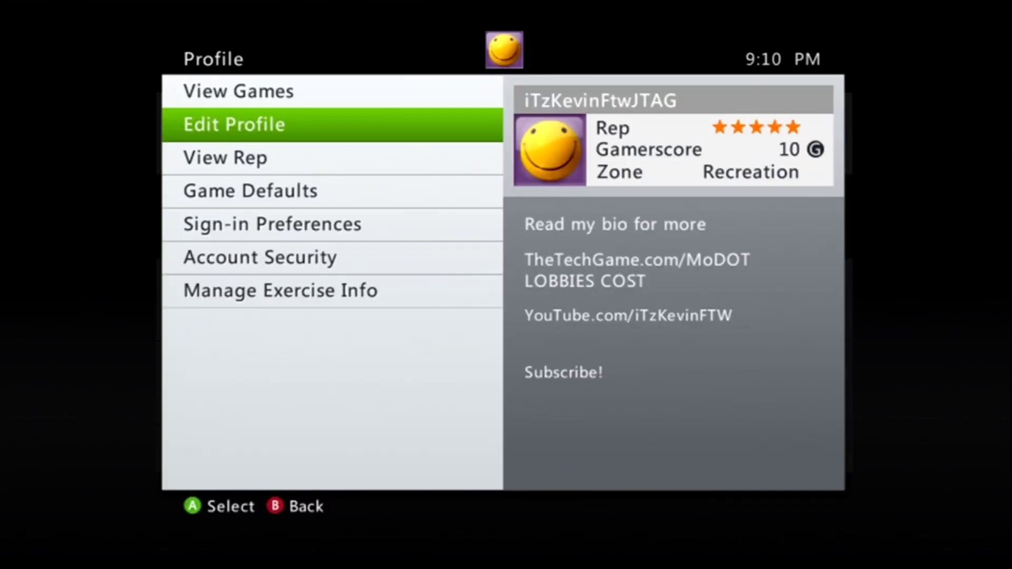
{"action": "key", "text": "Return"}
{"action": "key", "text": "Down"}
{"action": "key", "text": "Down"}
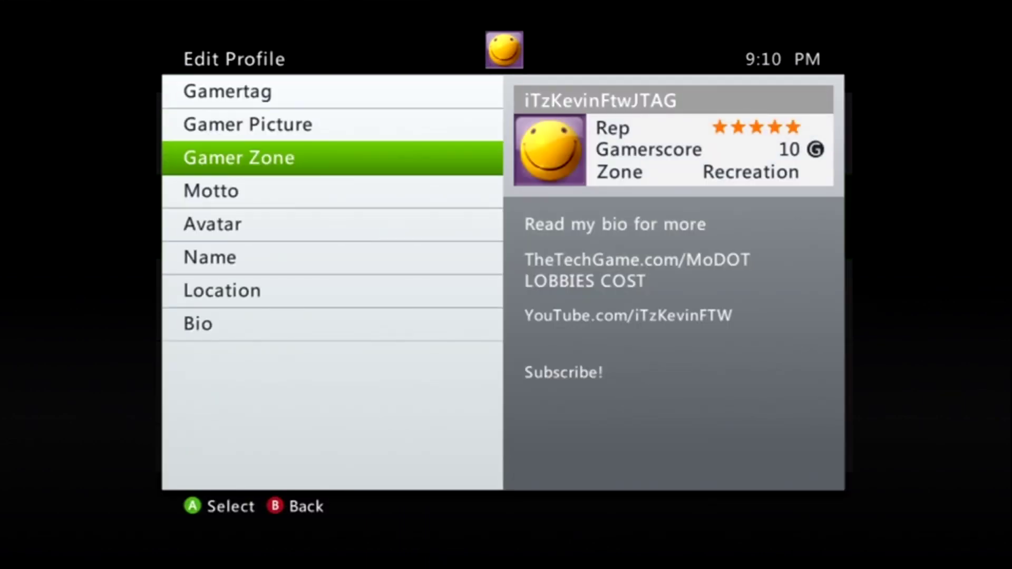
{"action": "key", "text": "Return"}
{"action": "key", "text": "Down"}
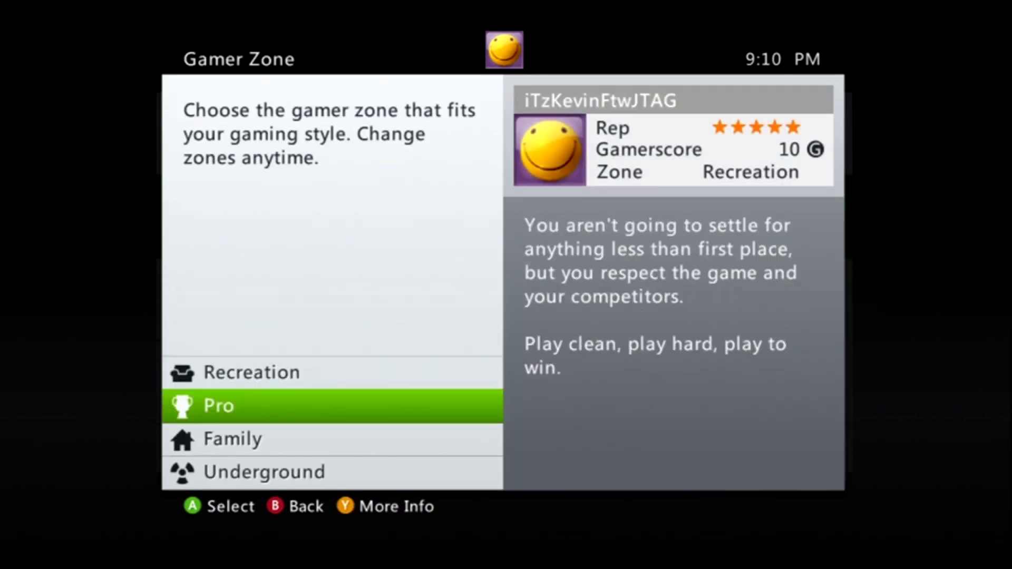
{"action": "key", "text": "Down"}
{"action": "key", "text": "Down"}
{"action": "key", "text": "Up"}
{"action": "key", "text": "Up"}
{"action": "key", "text": "Up"}
{"action": "key", "text": "Down"}
{"action": "key", "text": "Down"}
{"action": "key", "text": "Down"}
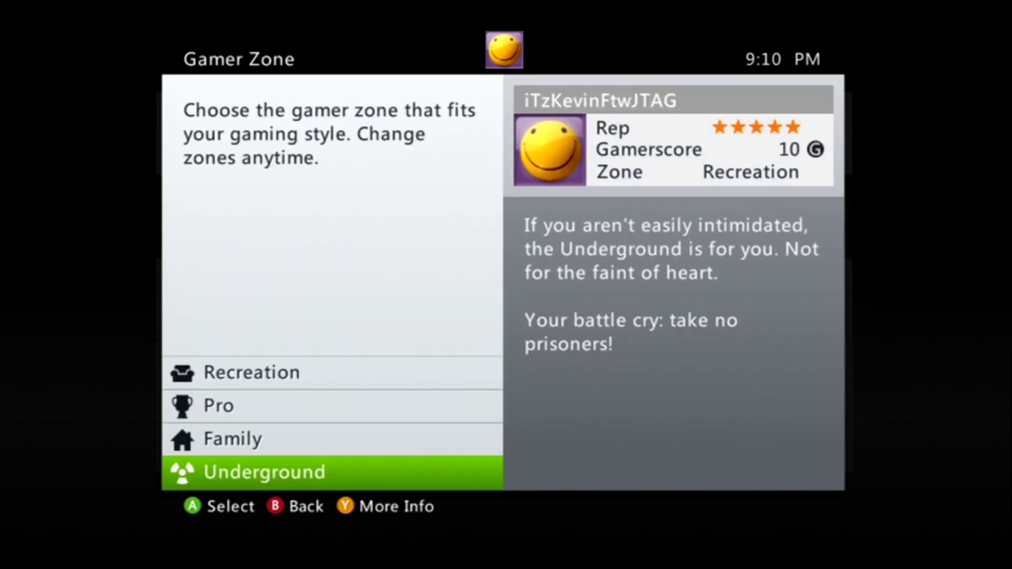
{"action": "key", "text": "Up"}
{"action": "key", "text": "Up"}
{"action": "key", "text": "Up"}
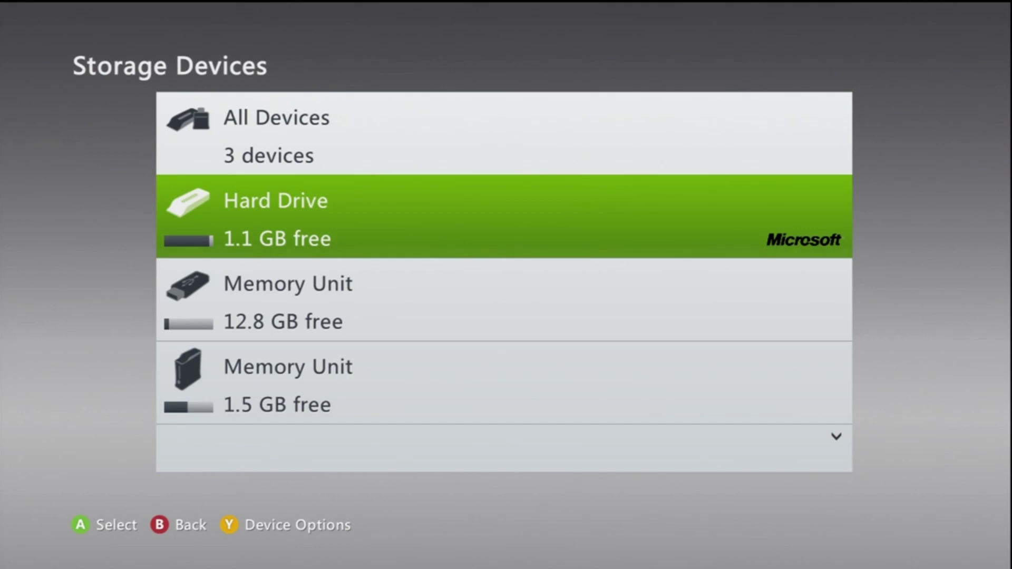
- Look through the hard drive's content categories, then return to Storage Devices
{"action": "key", "text": "Return"}
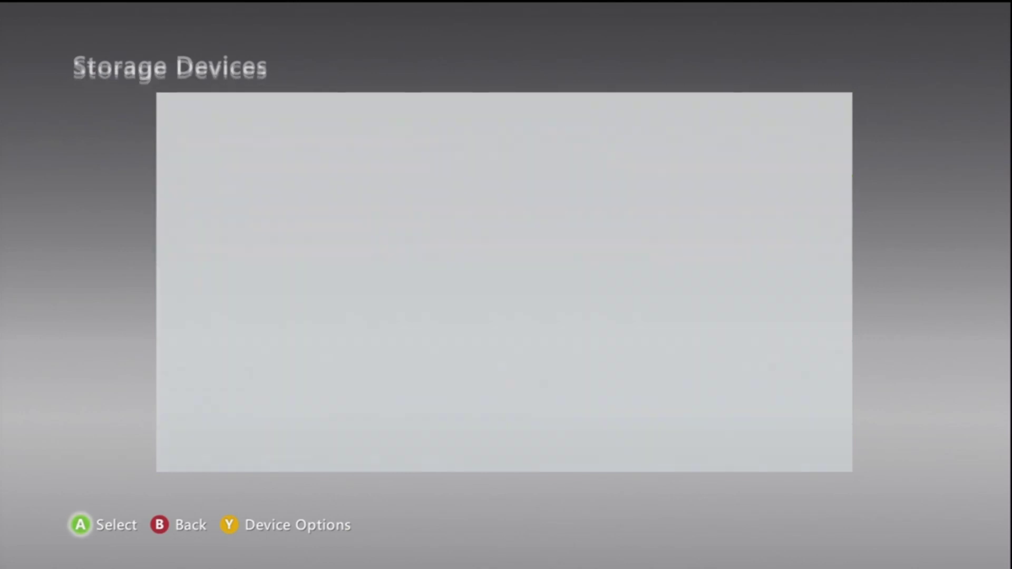
{"action": "key", "text": "Down"}
{"action": "key", "text": "Down"}
{"action": "key", "text": "Up"}
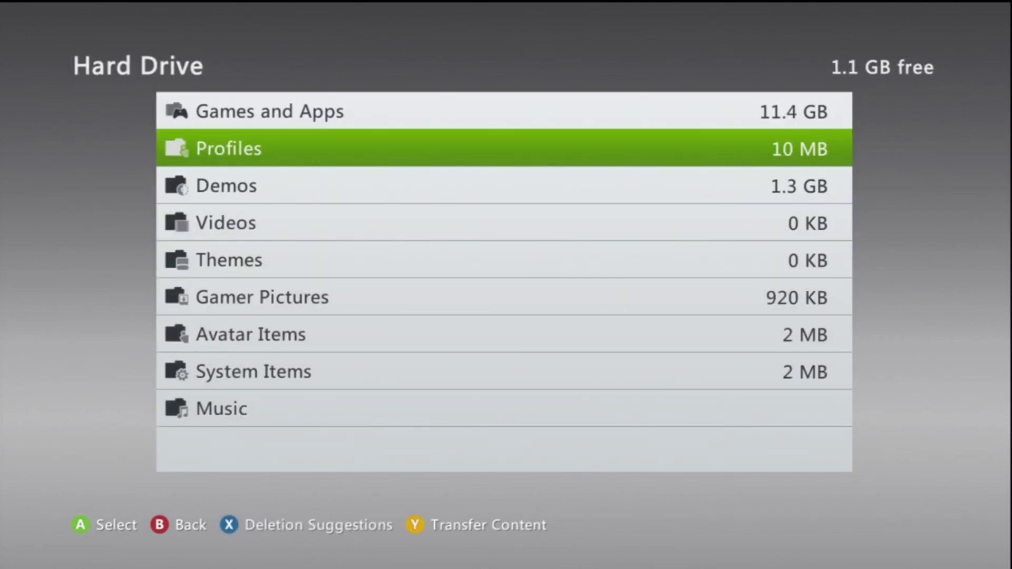
{"action": "key", "text": "Escape"}
{"action": "key", "text": "Down"}
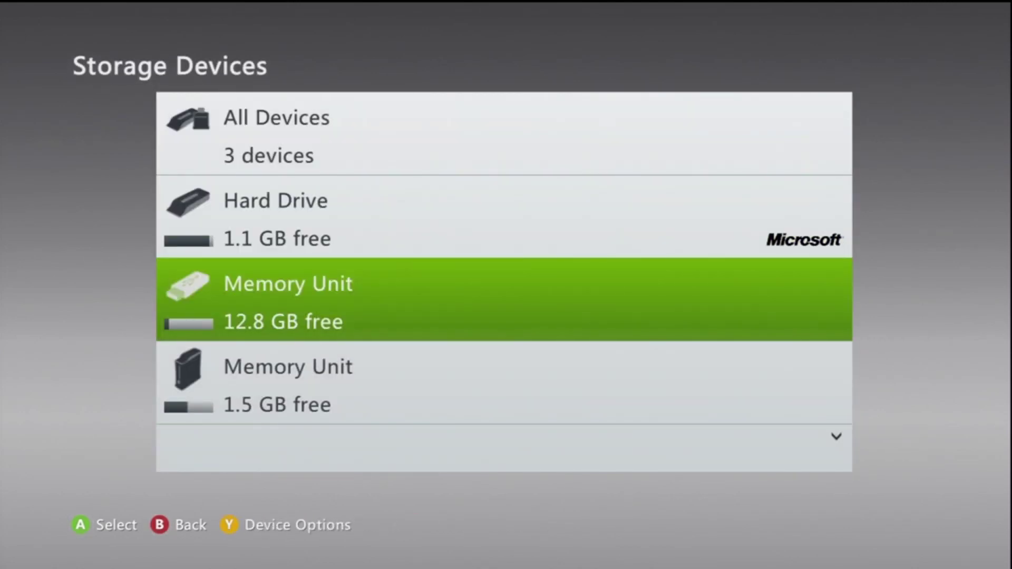
- Check the memory unit's Profiles category for the gamer profile, then back out to the Guide
{"action": "key", "text": "Return"}
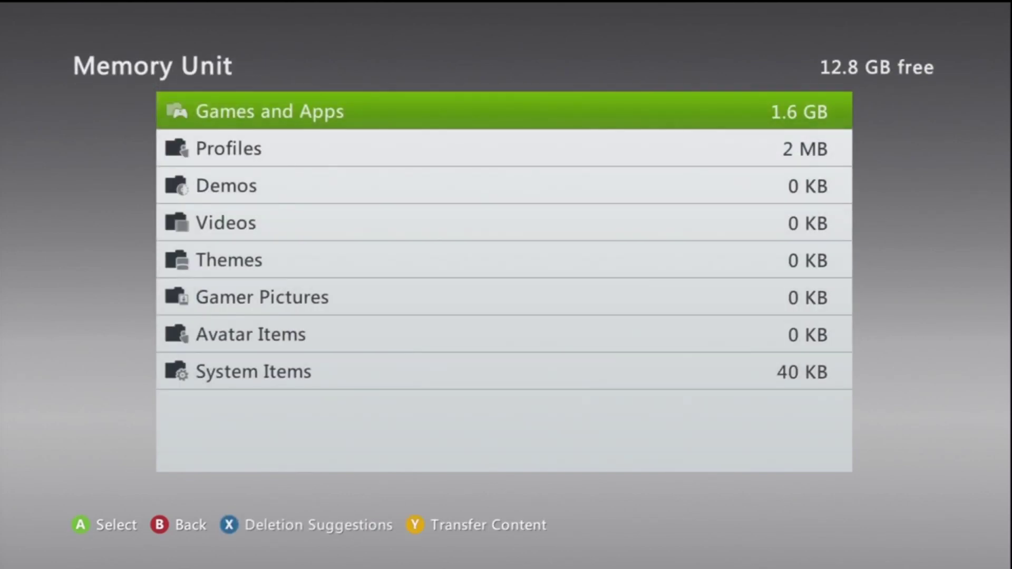
{"action": "key", "text": "Down"}
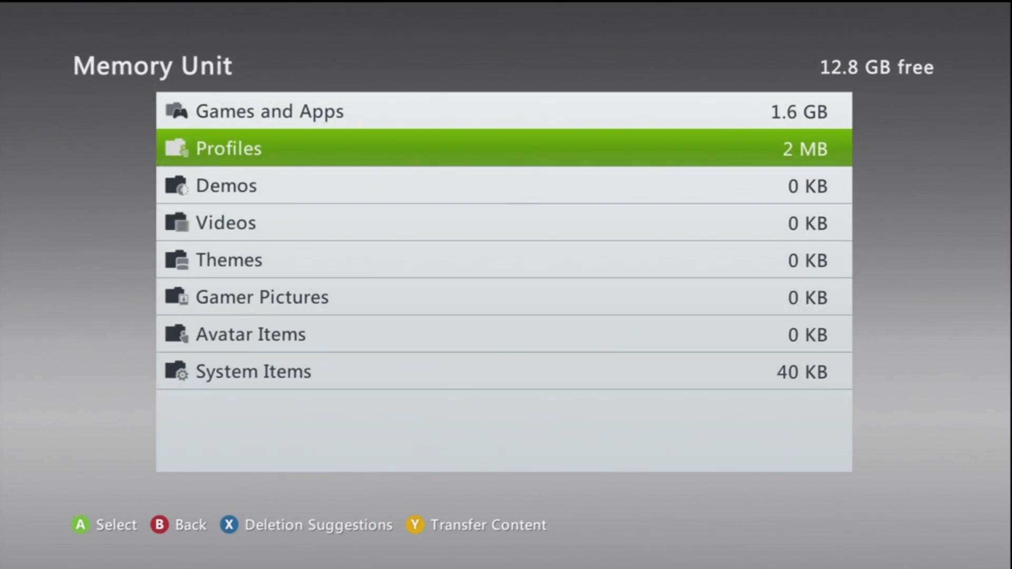
{"action": "key", "text": "Return"}
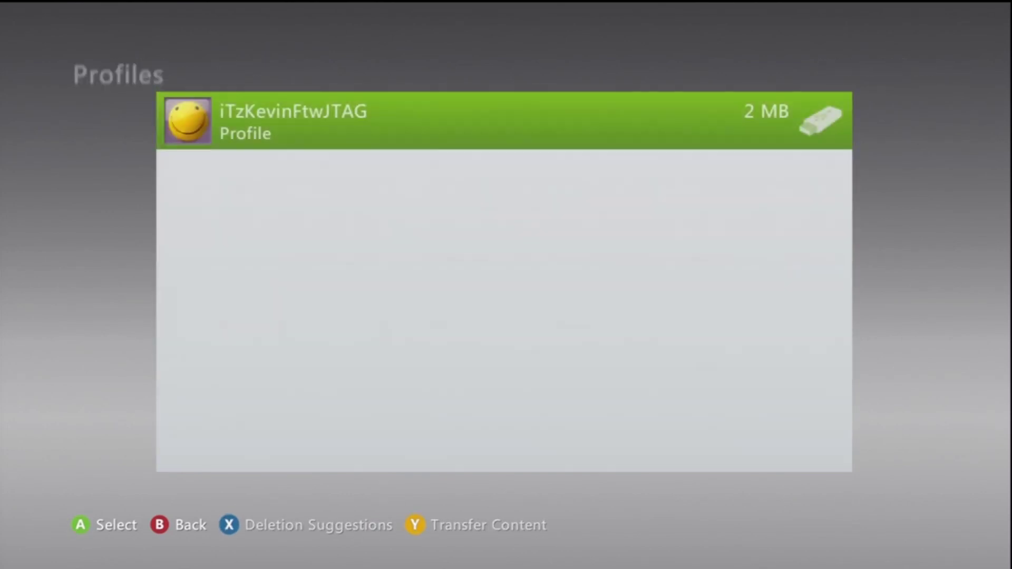
{"action": "key", "text": "Escape"}
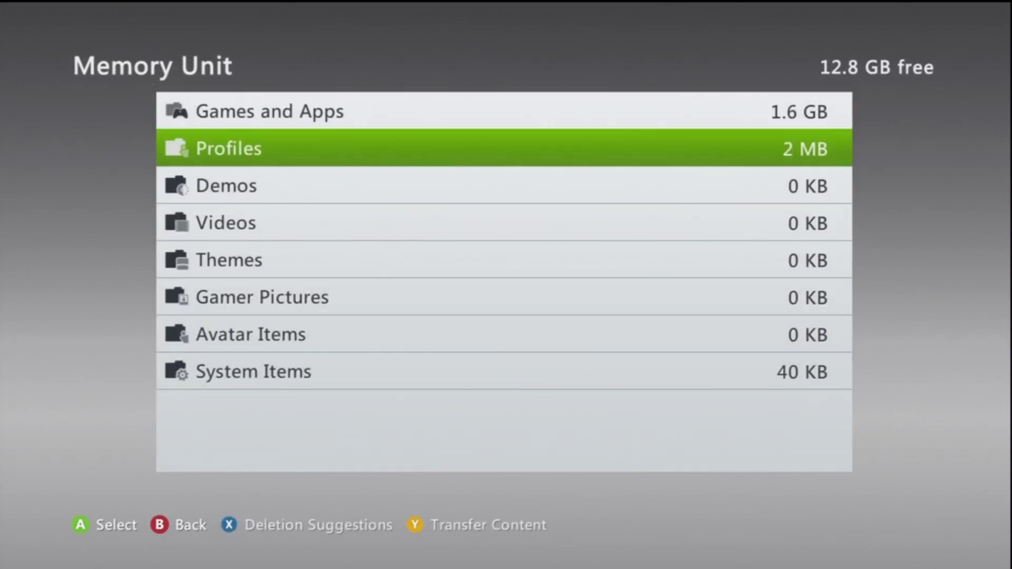
{"action": "key", "text": "Escape"}
{"action": "key", "text": "Up"}
{"action": "key", "text": "super"}
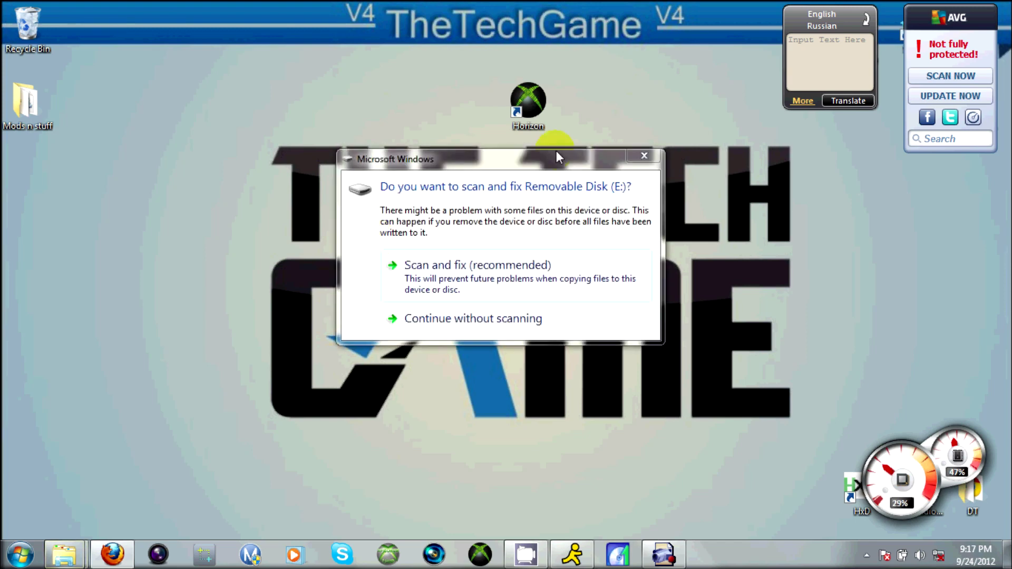
- Skip the disk scan, close AutoPlay, and launch Horizon past the security warning
{"action": "left_click", "coordinate": [636, 153]}
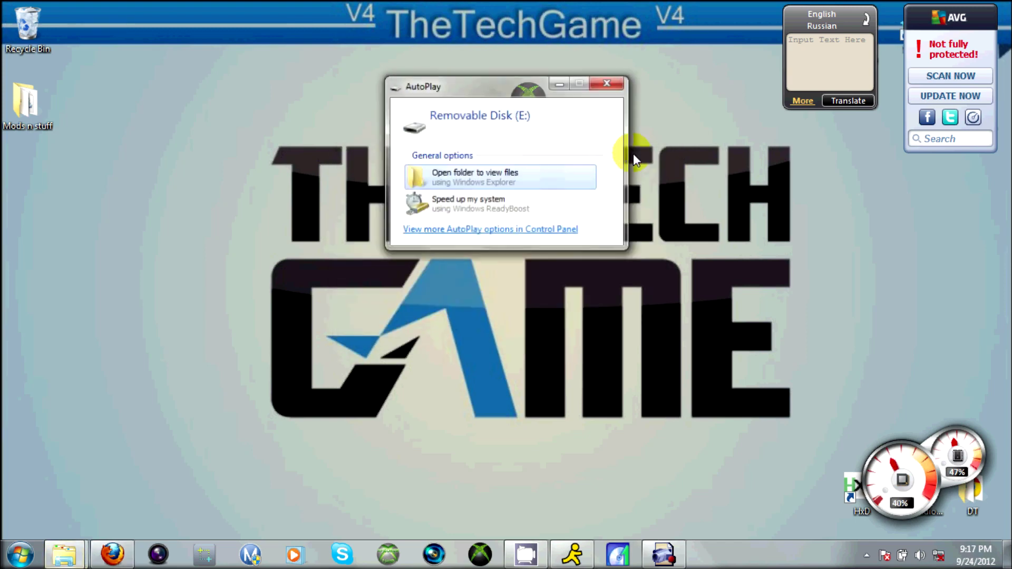
{"action": "left_click", "coordinate": [613, 85]}
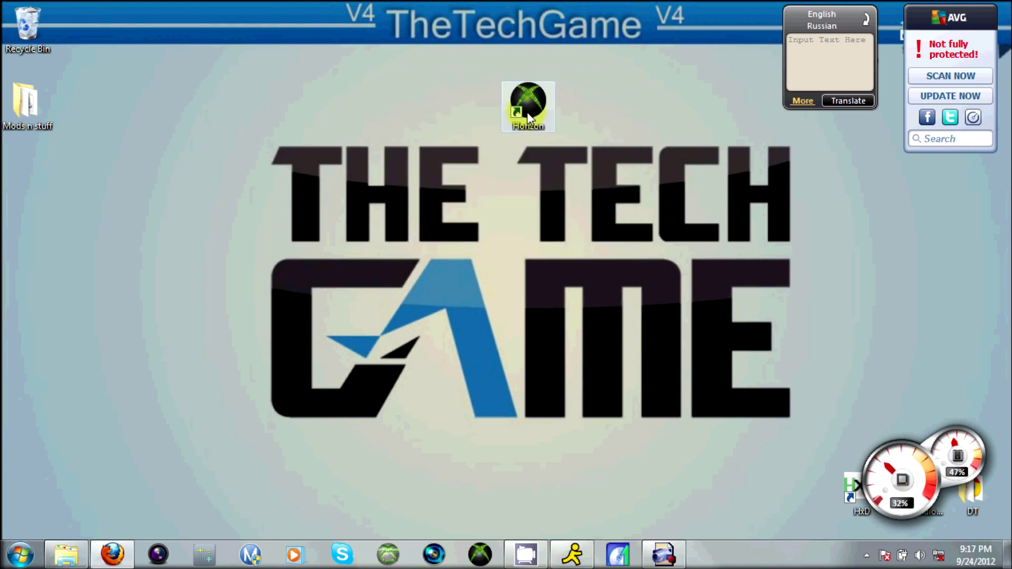
{"action": "double_click", "coordinate": [526, 115]}
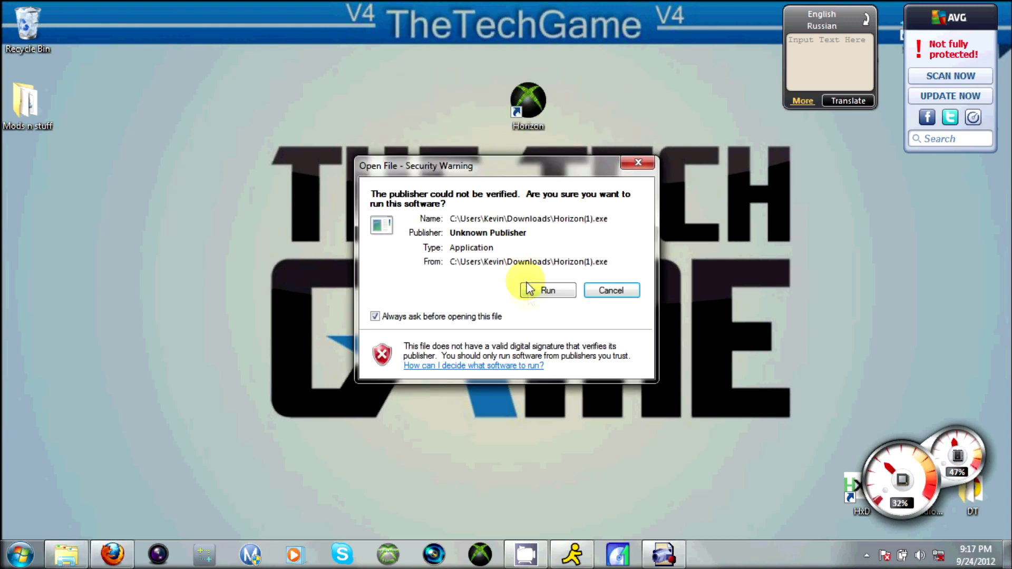
{"action": "left_click", "coordinate": [529, 294]}
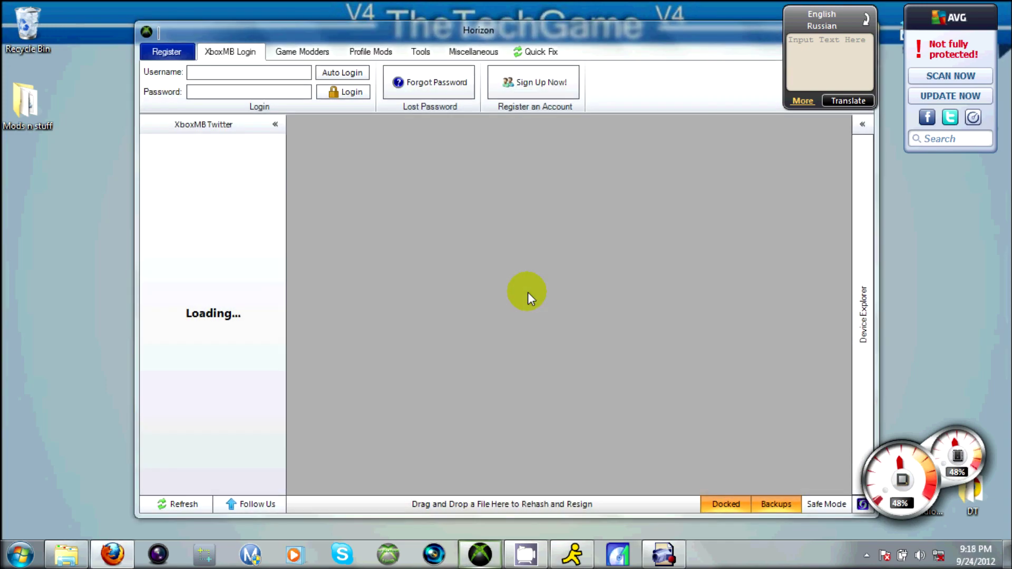
- Select the profile in the flash drive's Gamer Profiles folder and open Profile Data Editor
{"action": "left_click", "coordinate": [527, 293]}
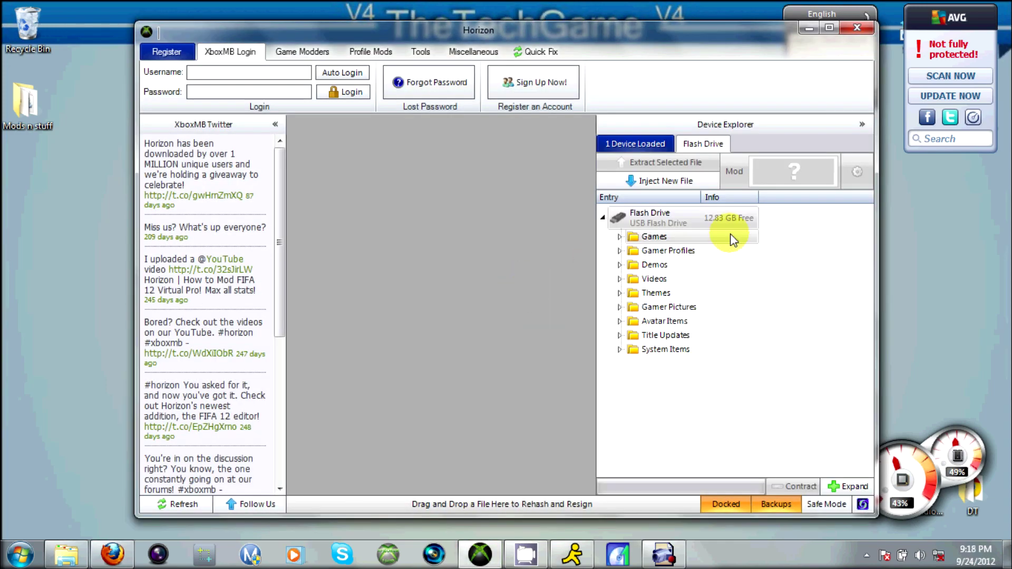
{"action": "double_click", "coordinate": [664, 250]}
{"action": "left_click", "coordinate": [685, 277]}
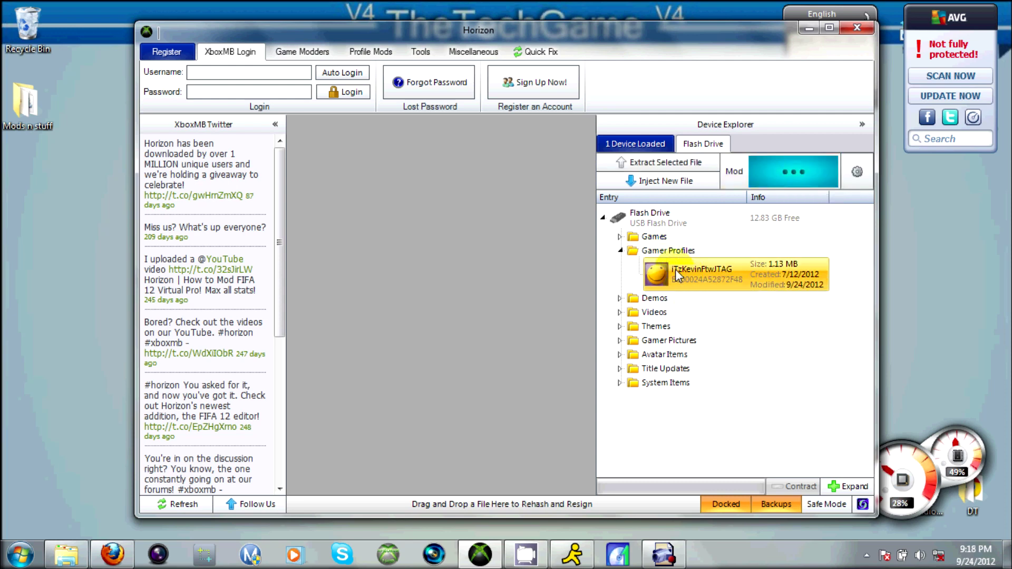
{"action": "left_click", "coordinate": [768, 164]}
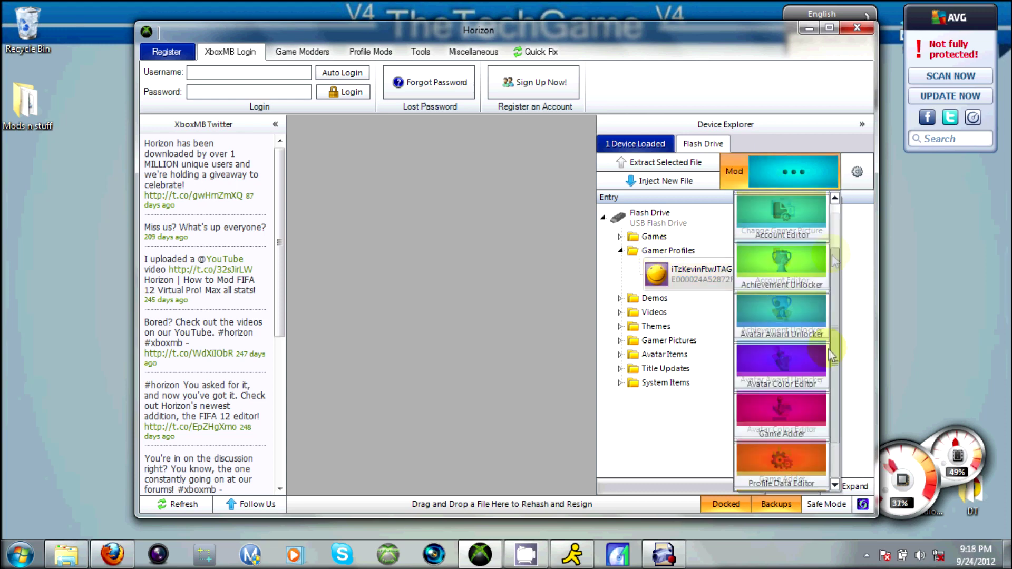
{"action": "left_click", "coordinate": [794, 470]}
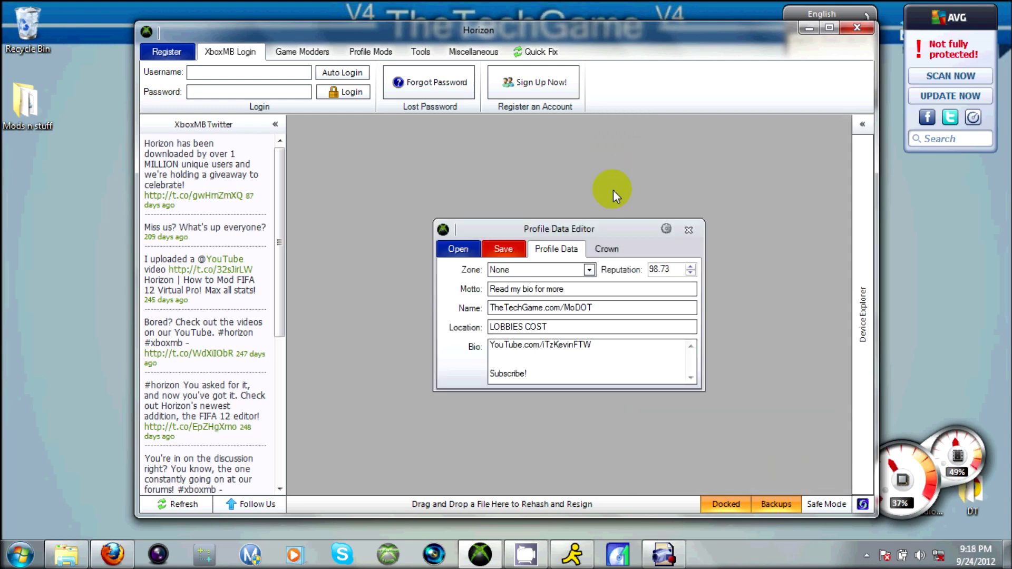
- Choose None in the Zone dropdown, glancing at the Crown tab along the way
{"action": "left_click", "coordinate": [583, 270]}
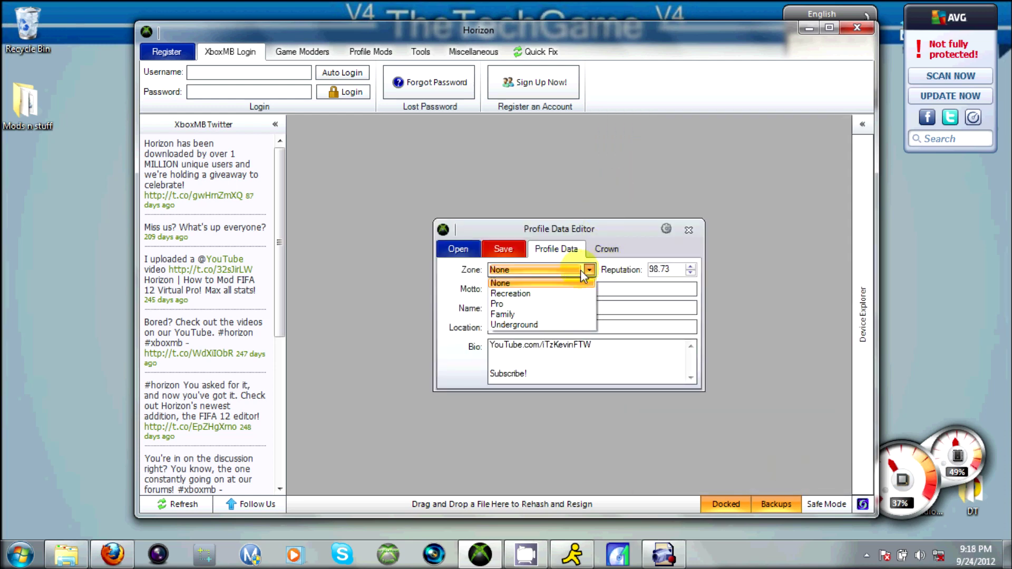
{"action": "left_click", "coordinate": [537, 288]}
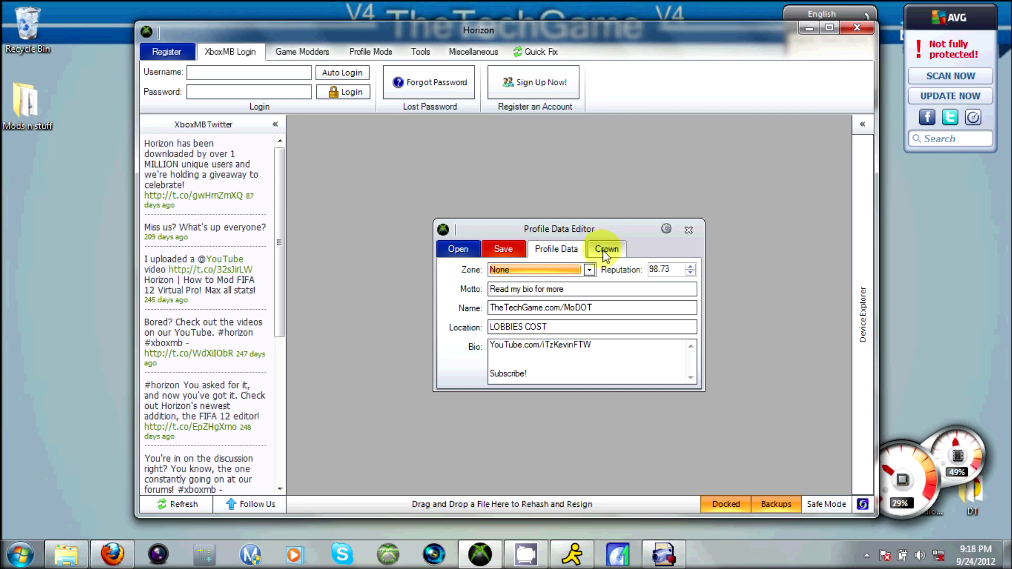
{"action": "left_click", "coordinate": [604, 255]}
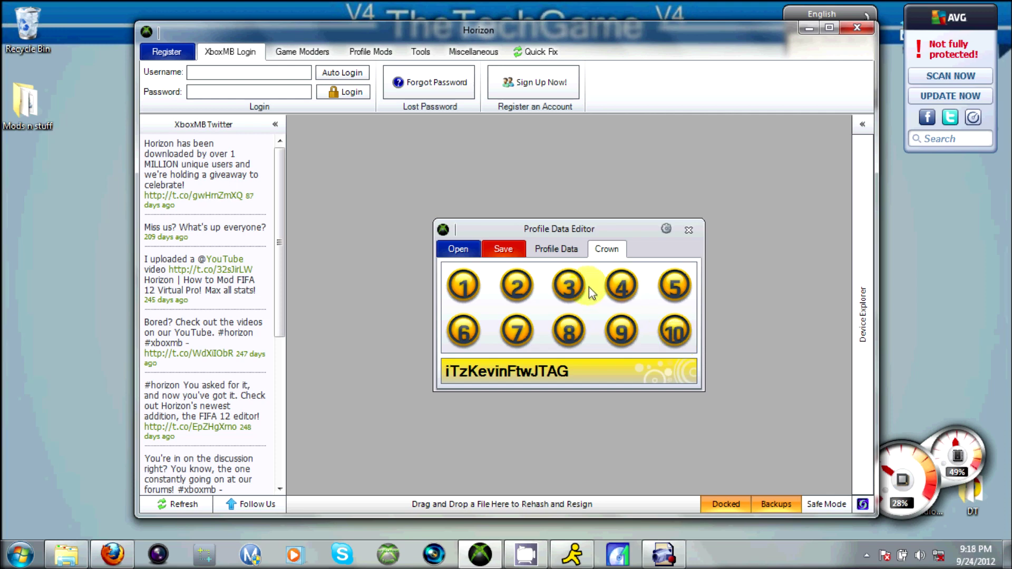
{"action": "left_click", "coordinate": [558, 250]}
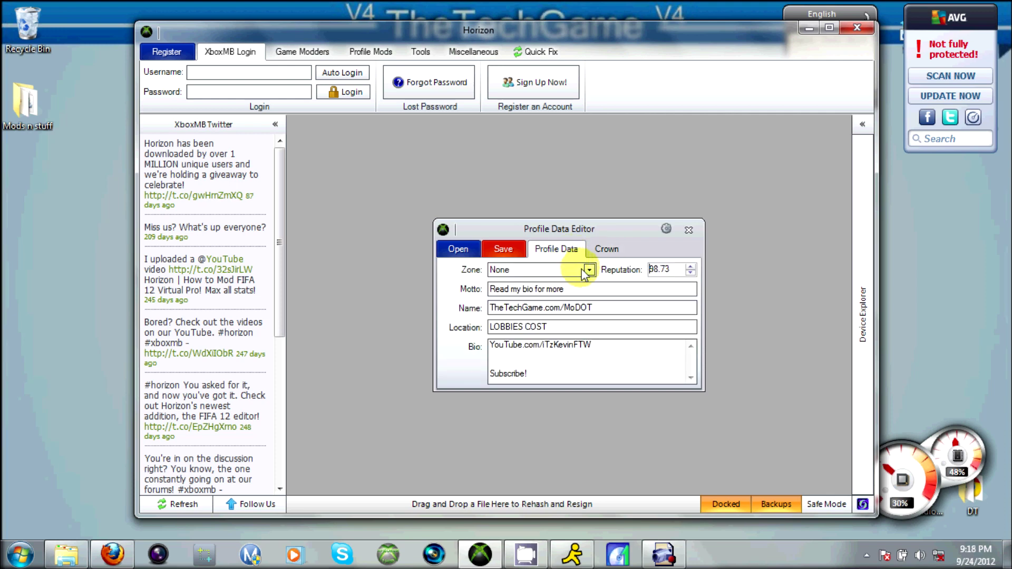
{"action": "left_click", "coordinate": [587, 271]}
{"action": "left_click", "coordinate": [580, 285]}
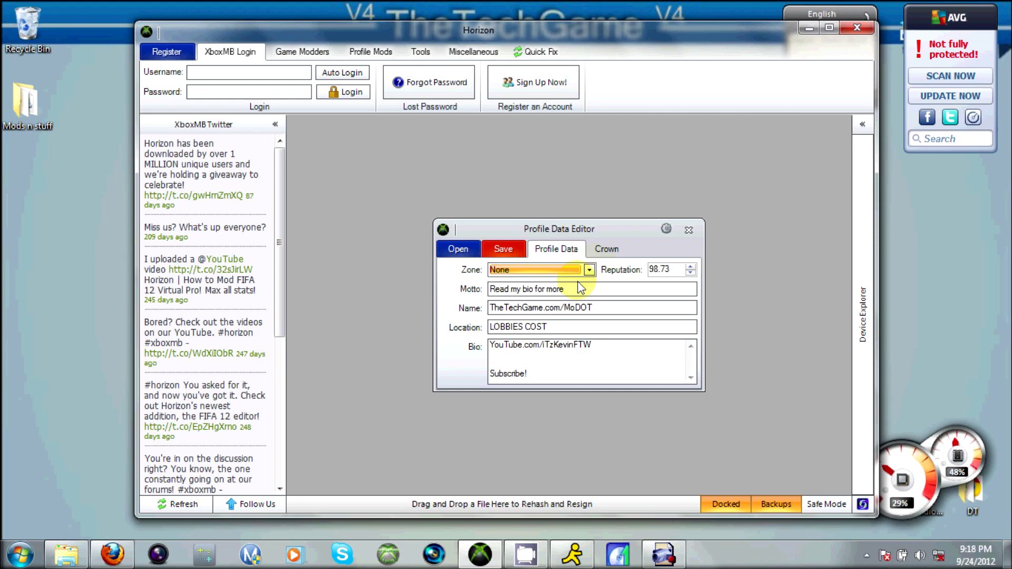
- Save the edited profile, confirm the Saved dialog, and close the editor and Horizon
{"action": "left_click", "coordinate": [518, 248]}
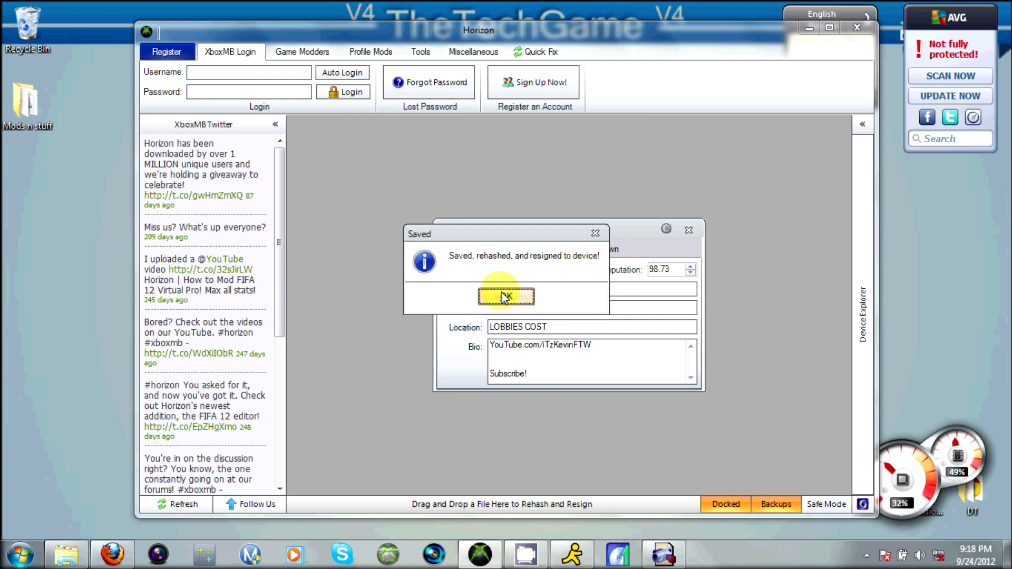
{"action": "left_click", "coordinate": [509, 295]}
{"action": "left_click", "coordinate": [690, 231]}
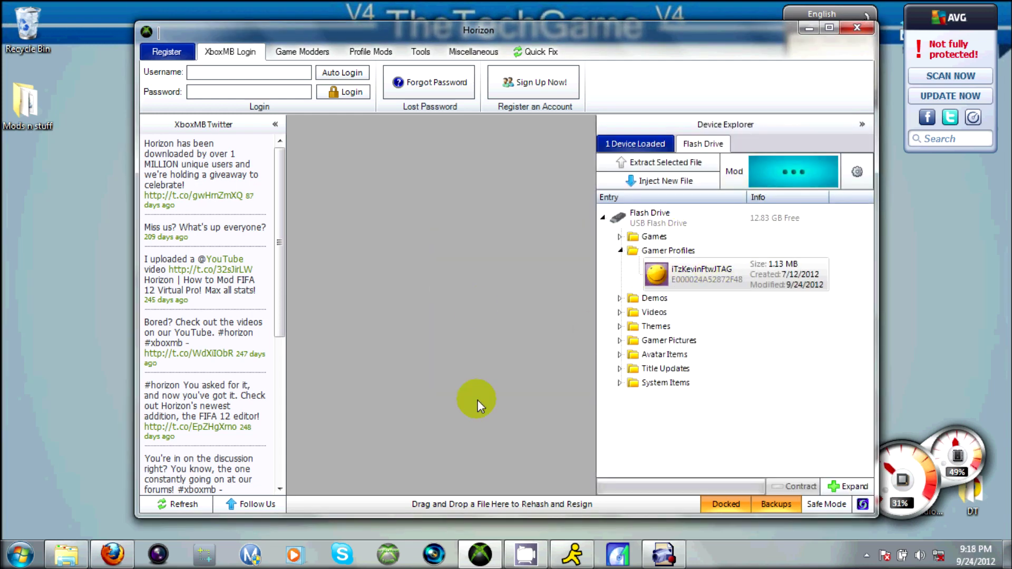
{"action": "left_click", "coordinate": [854, 29]}
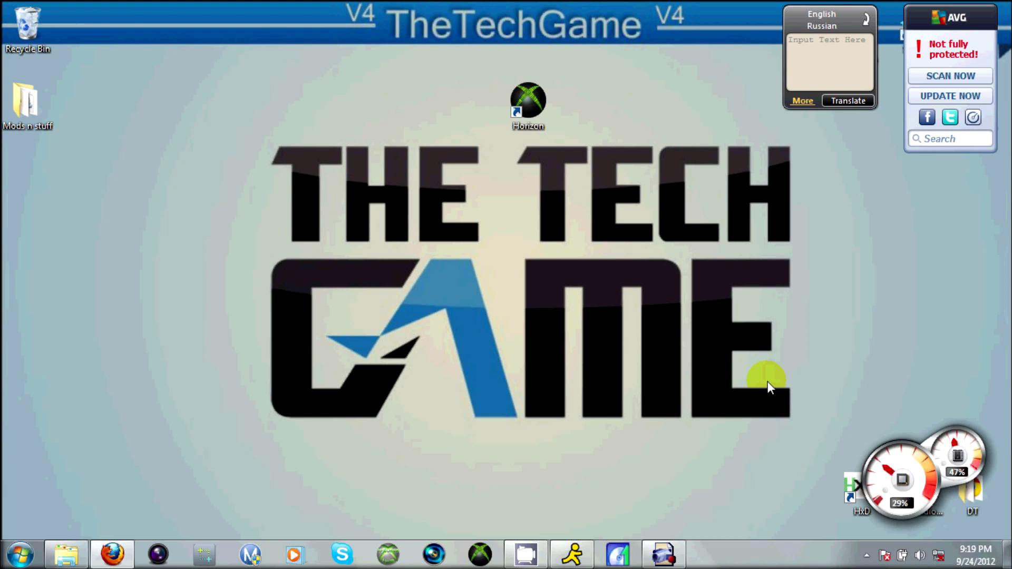
{"action": "left_click", "coordinate": [867, 555]}
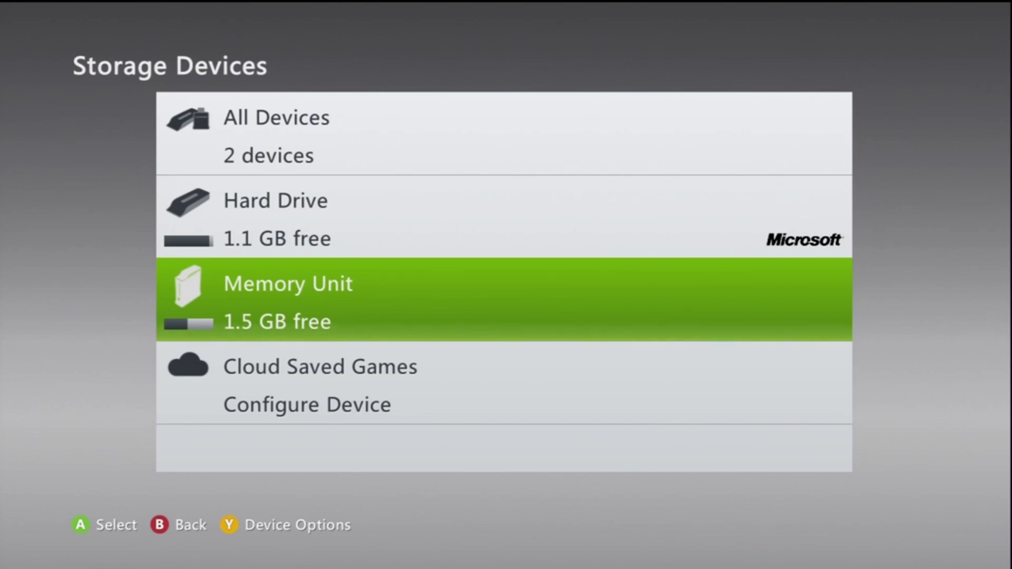
- Open the 1.5 GB memory unit and sign in its edited profile via the Guide
{"action": "key", "text": "Return"}
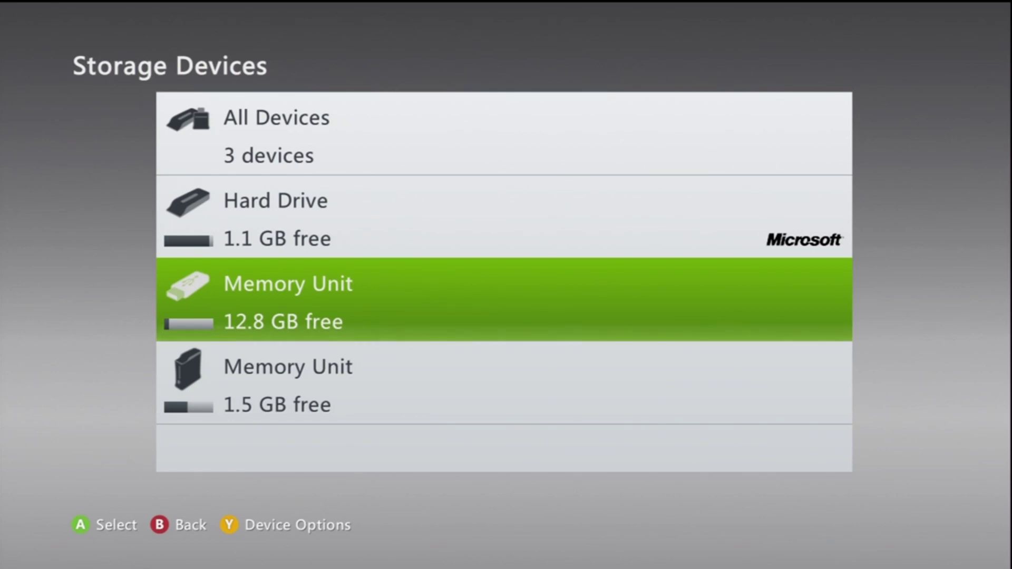
{"action": "key", "text": "Down"}
{"action": "key", "text": "Return"}
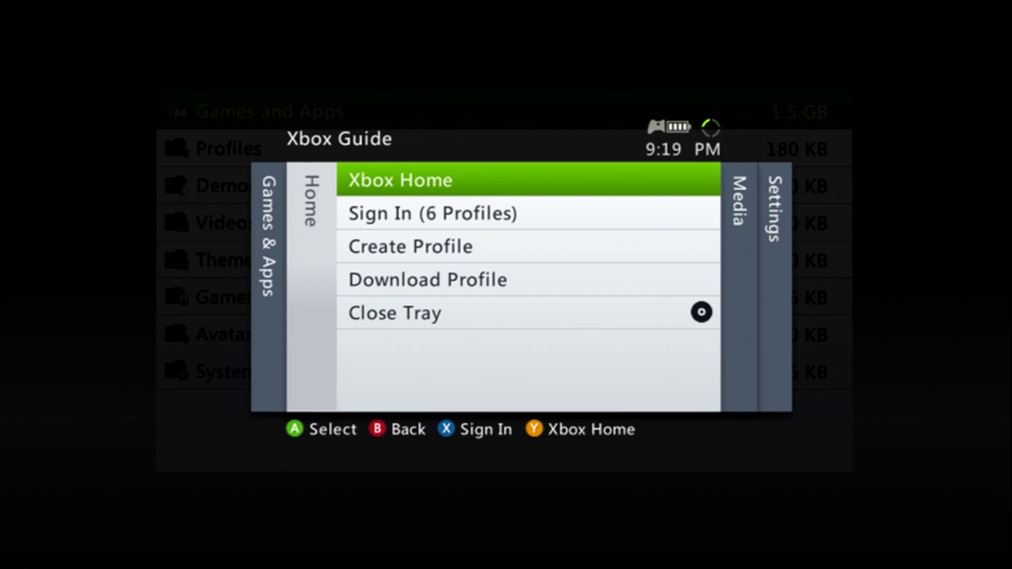
{"action": "key", "text": "Escape"}
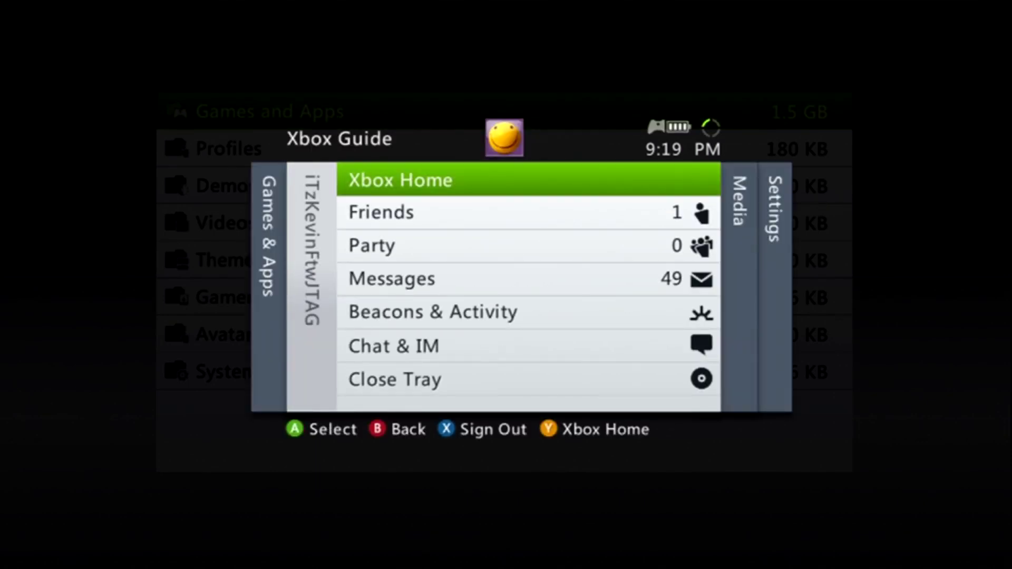
- Open Settings > Profile > Edit Profile and check that Gamer Zone reads None
{"action": "key", "text": "Right"}
{"action": "key", "text": "Right"}
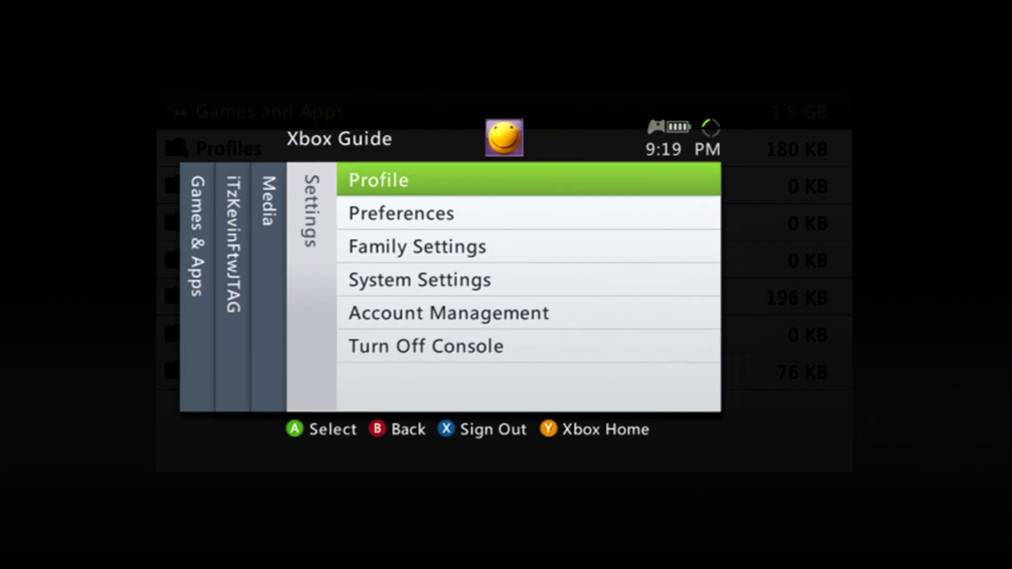
{"action": "key", "text": "Return"}
{"action": "key", "text": "Down"}
{"action": "key", "text": "Return"}
{"action": "key", "text": "Down"}
{"action": "key", "text": "Down"}
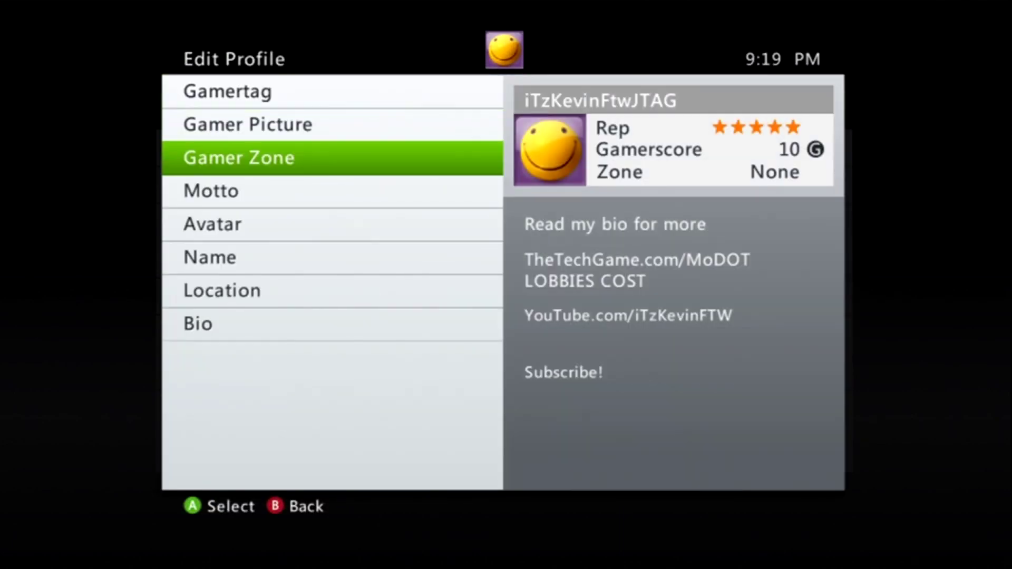
{"action": "key", "text": "Return"}
{"action": "key", "text": "Up"}
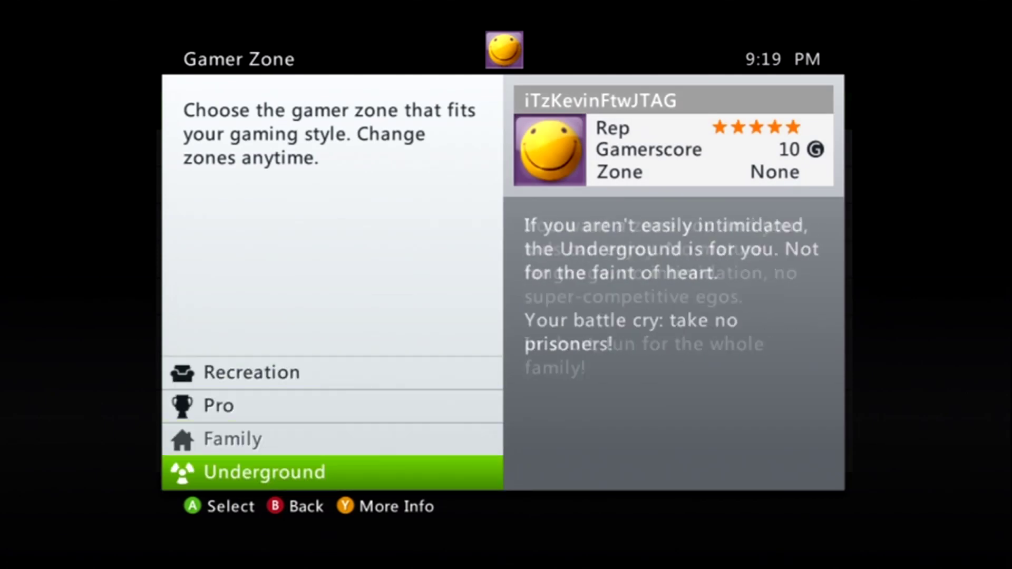
{"action": "key", "text": "Up"}
{"action": "key", "text": "Up"}
{"action": "key", "text": "Up"}
{"action": "key", "text": "Up"}
{"action": "key", "text": "Escape"}
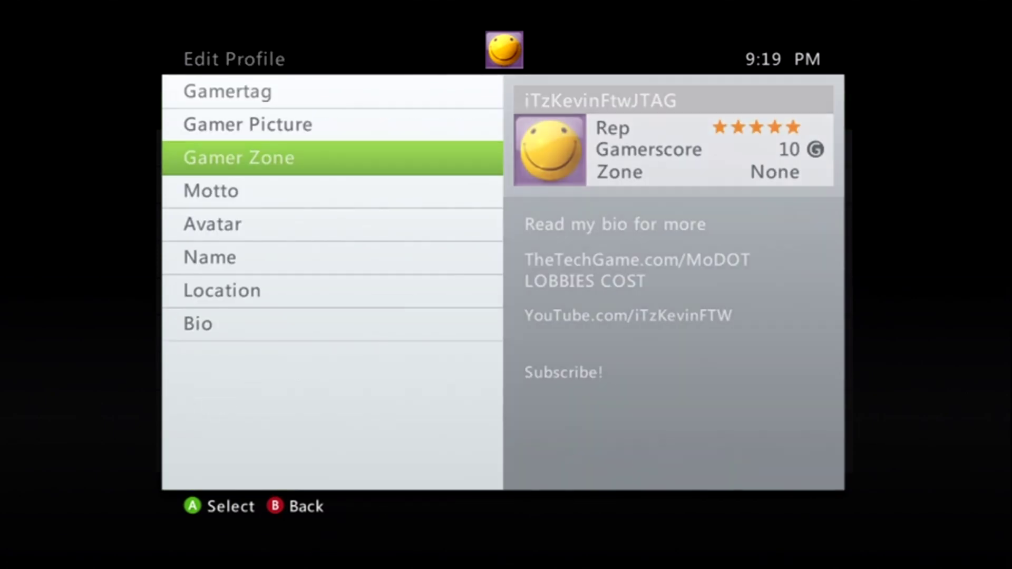
{"action": "key", "text": "Down"}
{"action": "key", "text": "Down"}
{"action": "key", "text": "Down"}
{"action": "key", "text": "Up"}
{"action": "key", "text": "Up"}
{"action": "key", "text": "Up"}
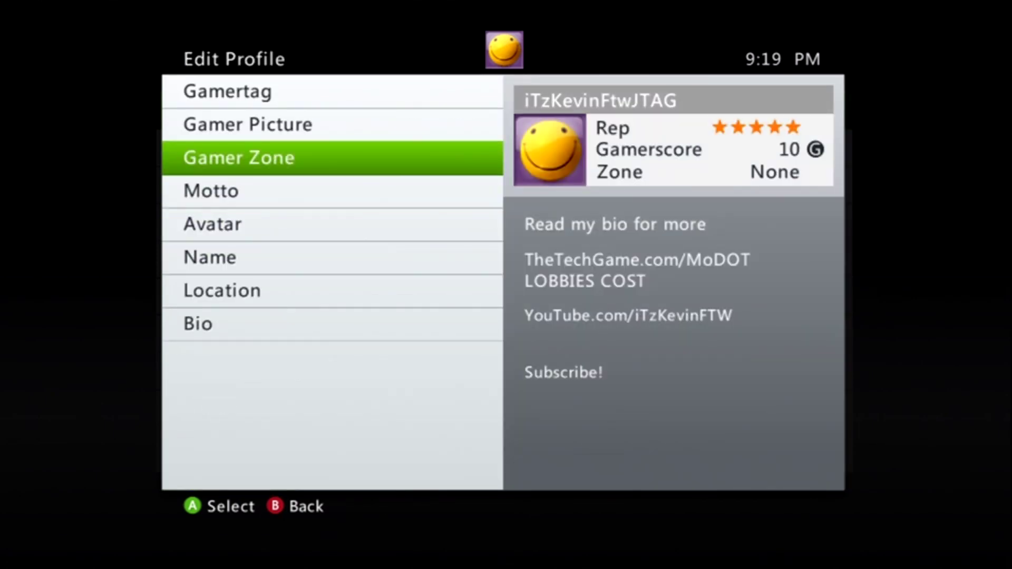